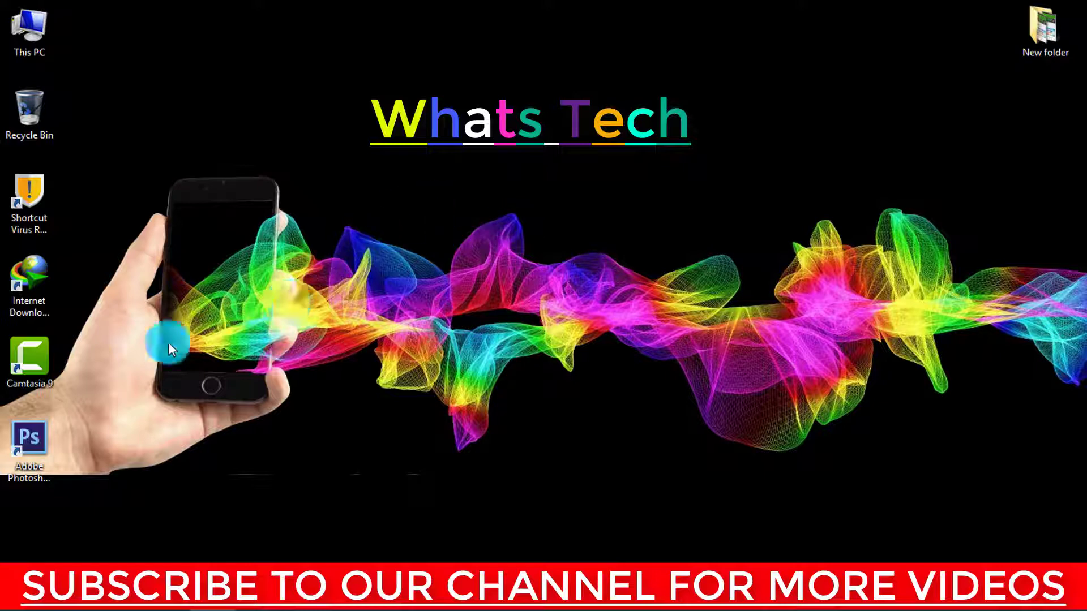
Refresh the desktop and select the Photoshop CS6 shortcut
{"action": "right_click", "coordinate": [202, 291]}
{"action": "left_click", "coordinate": [258, 335]}
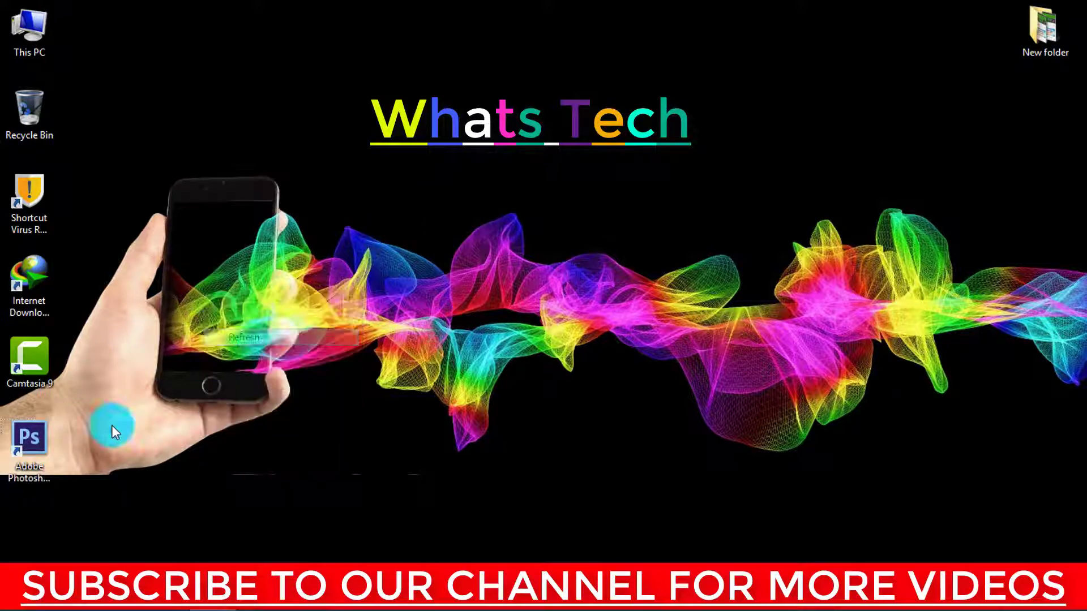
{"action": "left_click", "coordinate": [36, 448]}
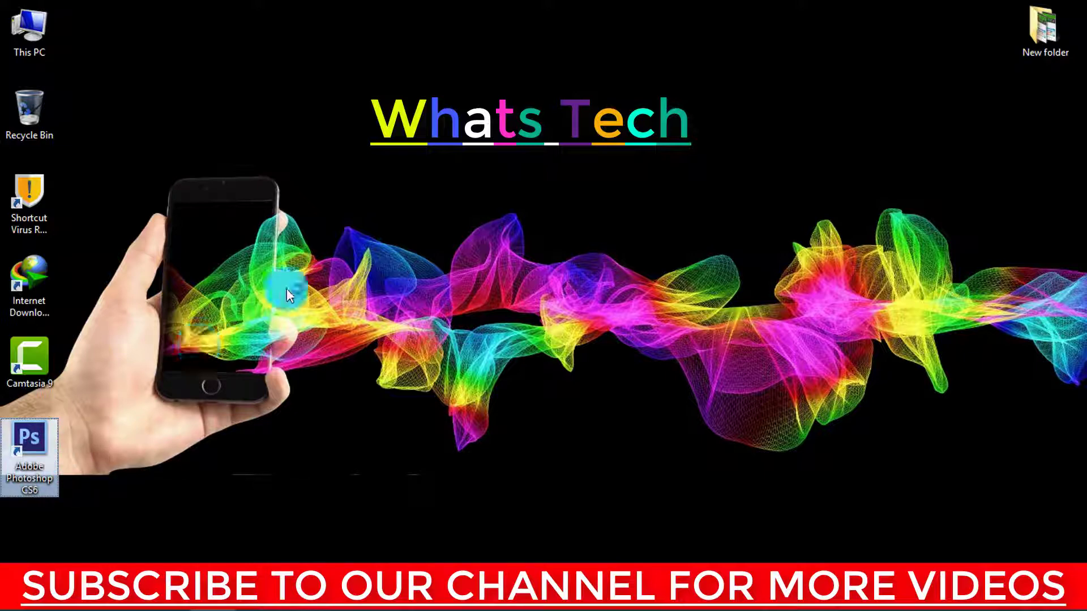
{"action": "right_click", "coordinate": [292, 246]}
{"action": "left_click", "coordinate": [340, 283]}
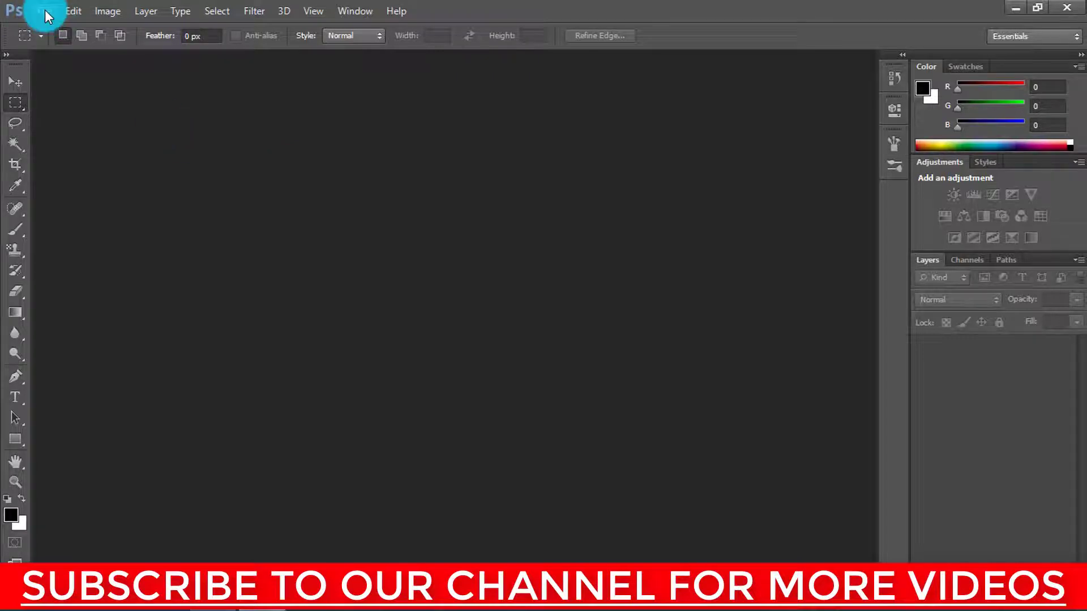
Set the Type preferences text engine to Middle Eastern
{"action": "left_click", "coordinate": [74, 13]}
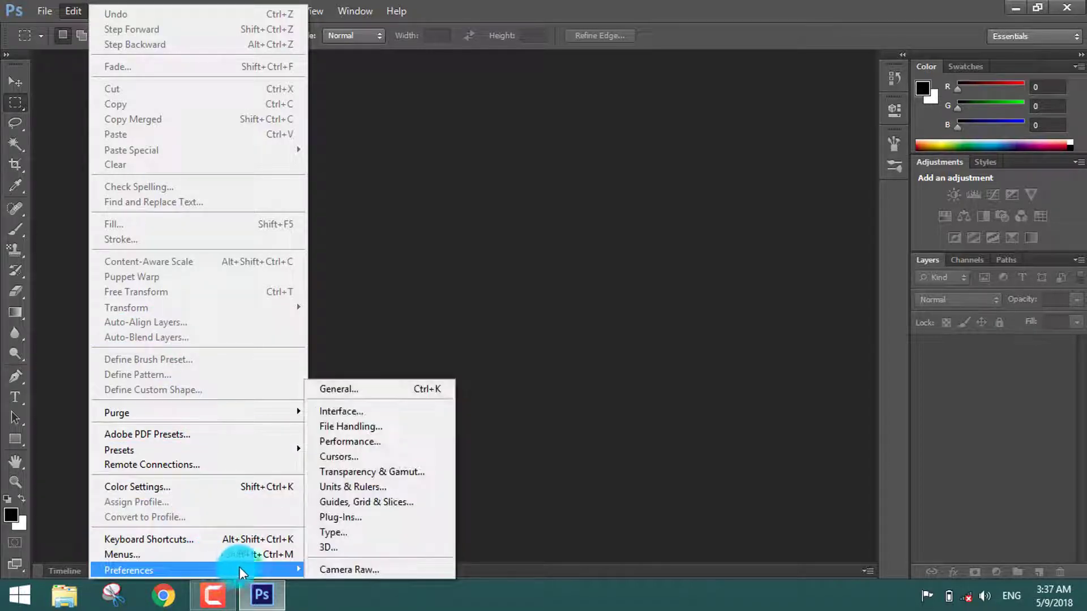
{"action": "mouse_move", "coordinate": [136, 570]}
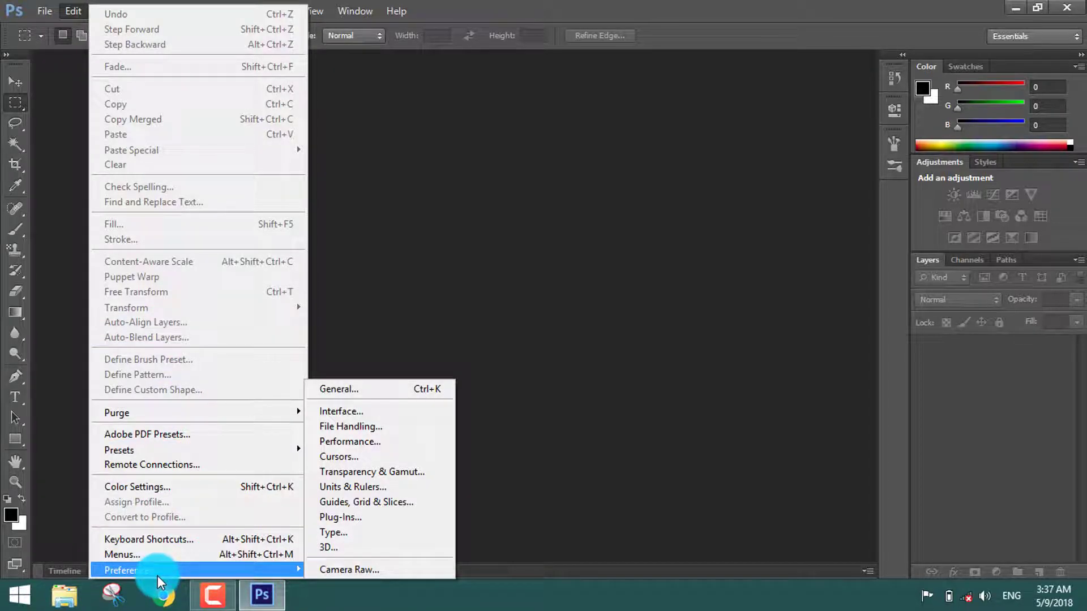
{"action": "left_click", "coordinate": [344, 532]}
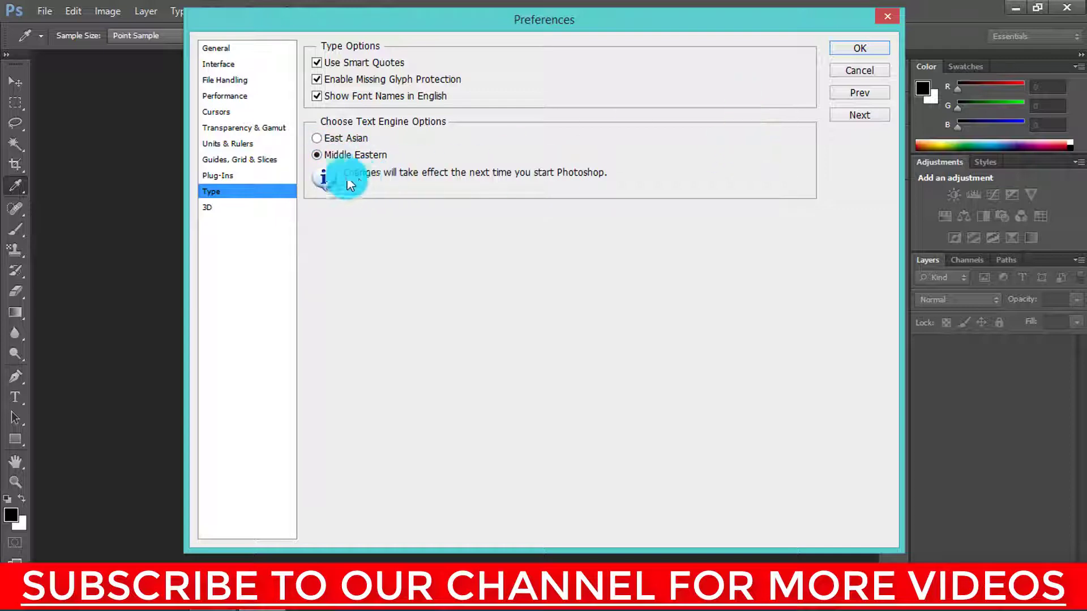
{"action": "left_click", "coordinate": [850, 53]}
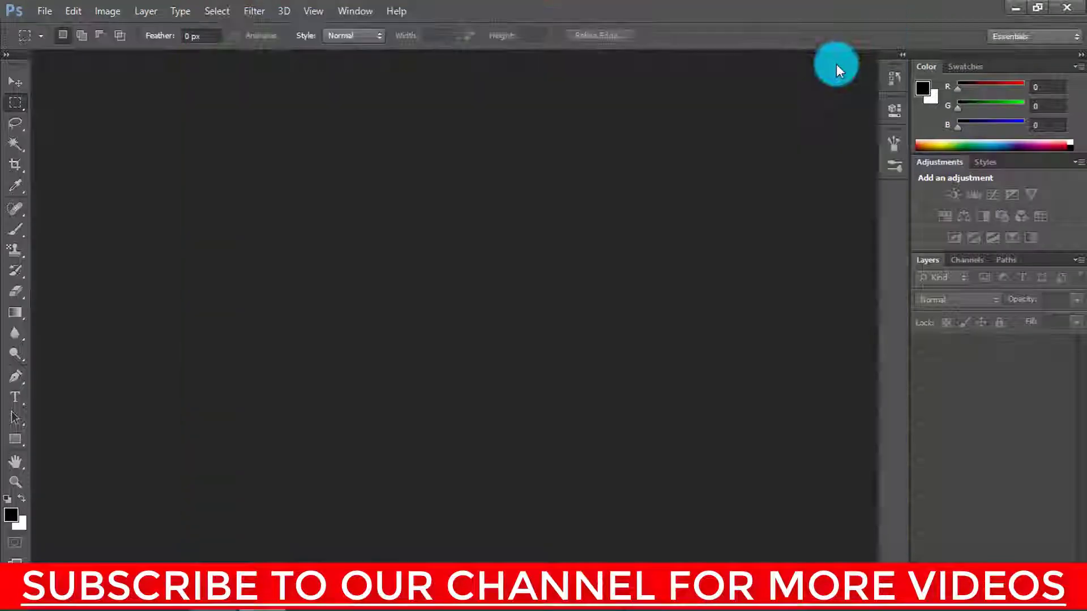
Restart Photoshop and enable Middle Eastern Features under Type > Language Options
{"action": "left_click", "coordinate": [1069, 12]}
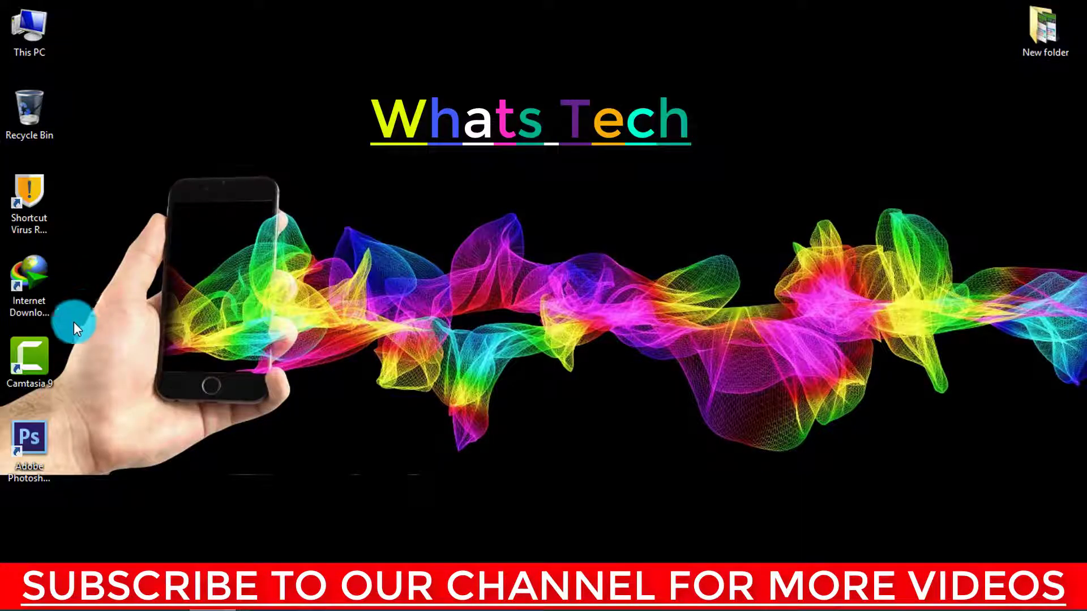
{"action": "double_click", "coordinate": [26, 436]}
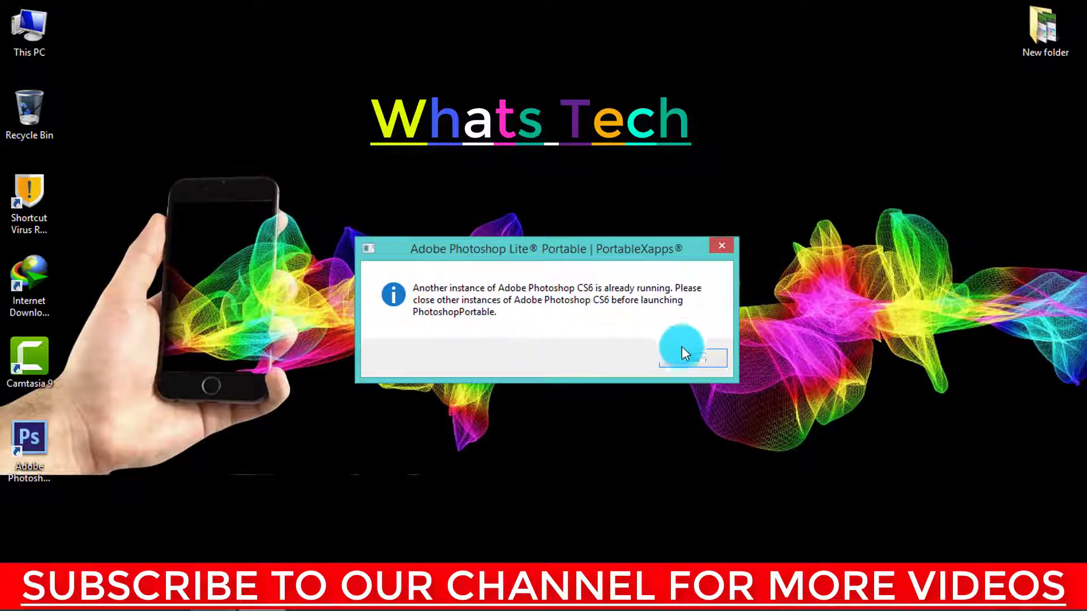
{"action": "left_click", "coordinate": [698, 360]}
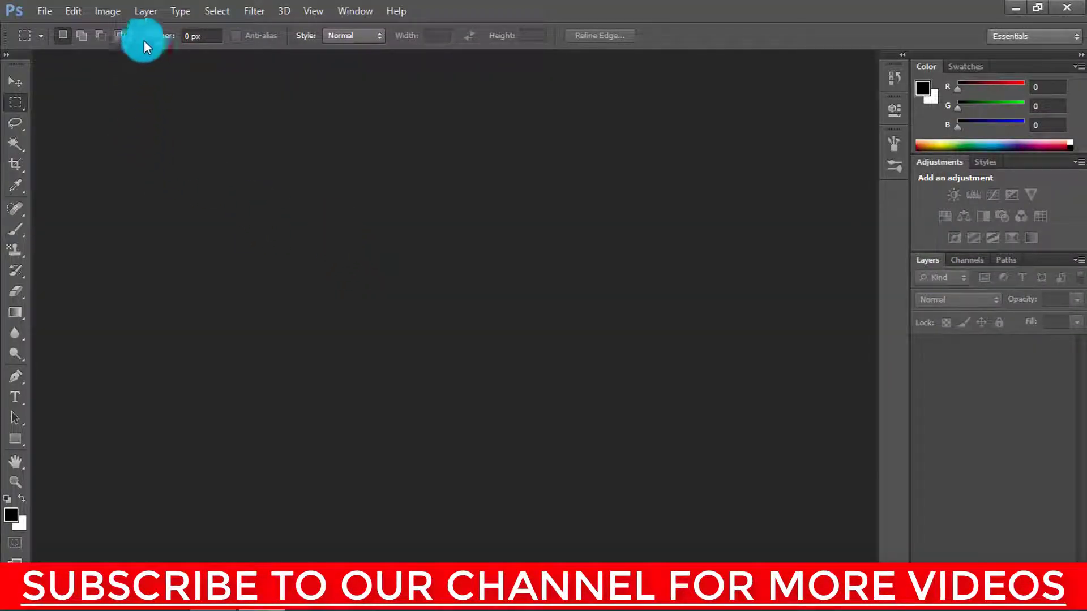
{"action": "left_click", "coordinate": [176, 15]}
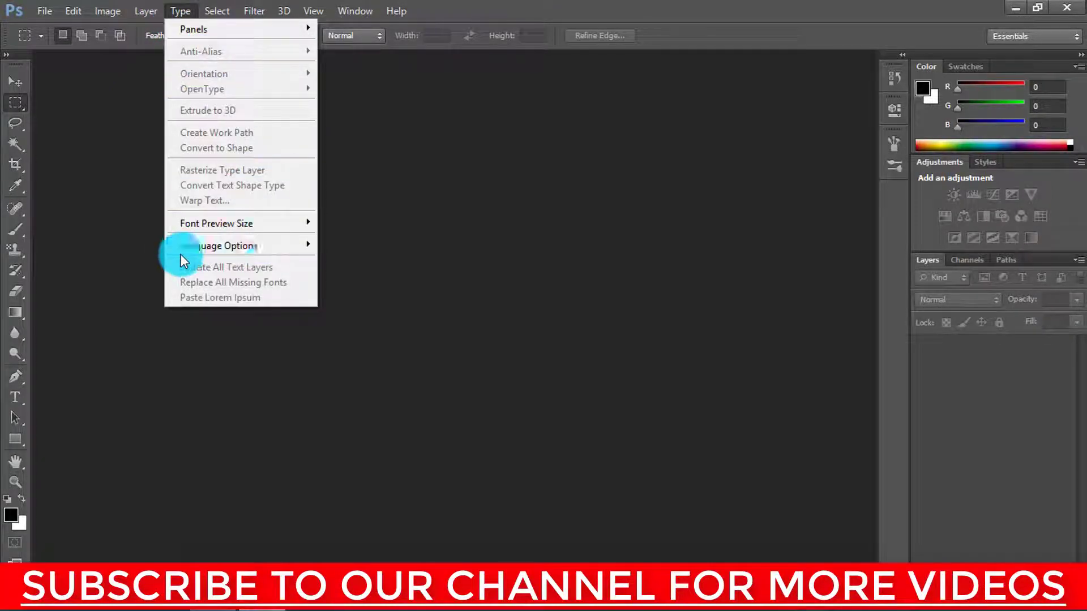
{"action": "mouse_move", "coordinate": [219, 246]}
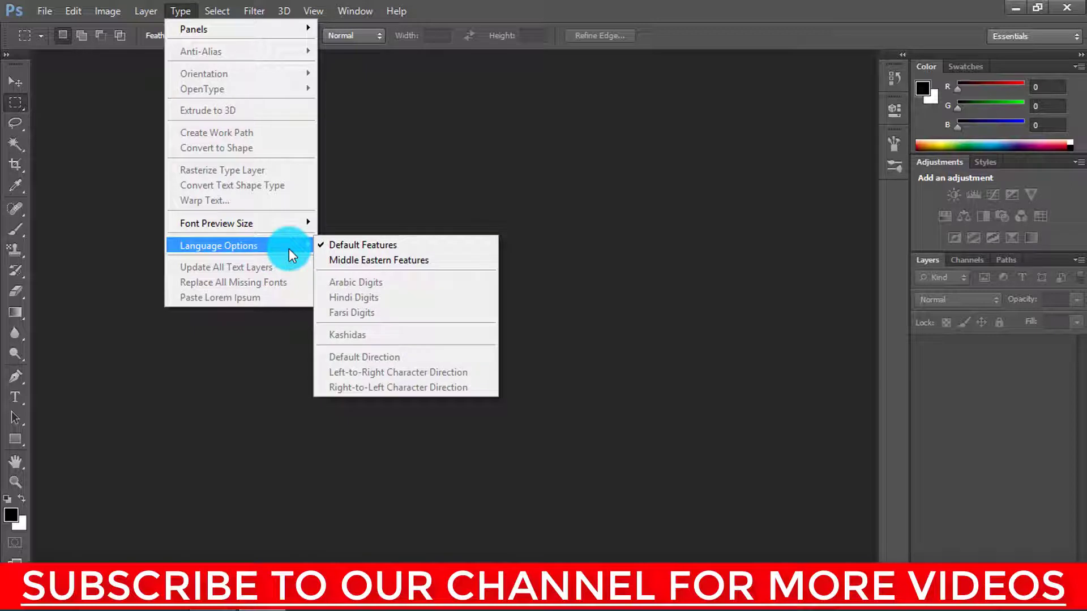
{"action": "left_click", "coordinate": [369, 263]}
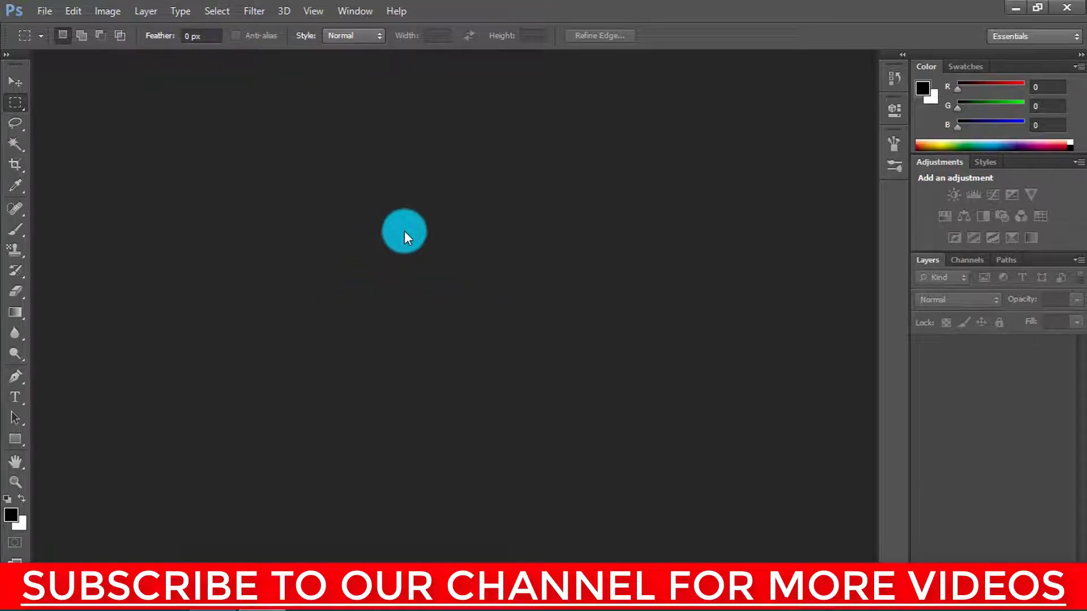
Create a new 1280×720 transparent document
{"action": "left_click", "coordinate": [39, 12]}
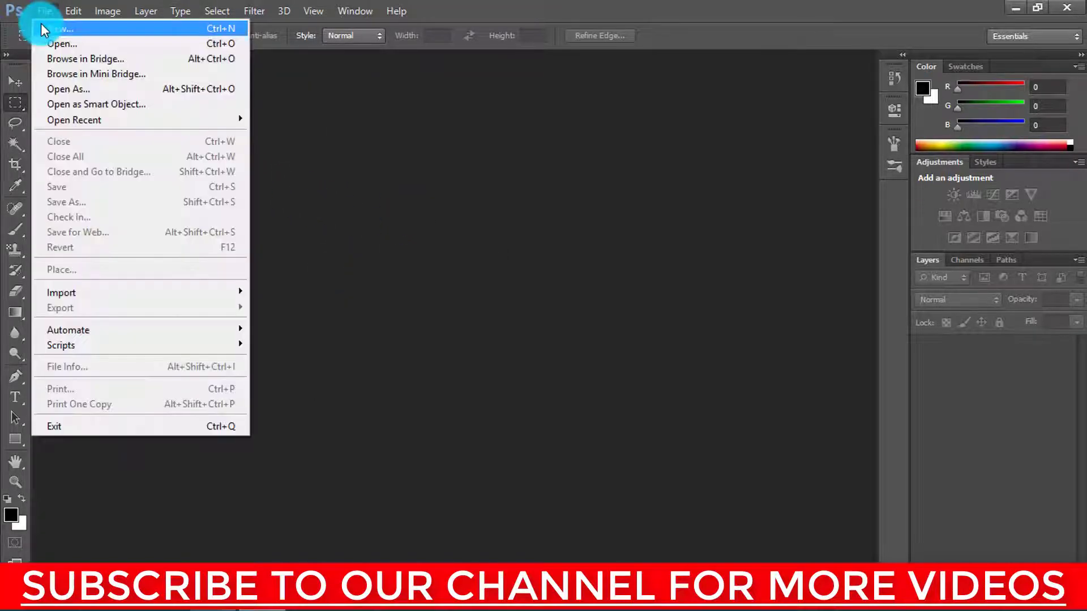
{"action": "left_click", "coordinate": [41, 24]}
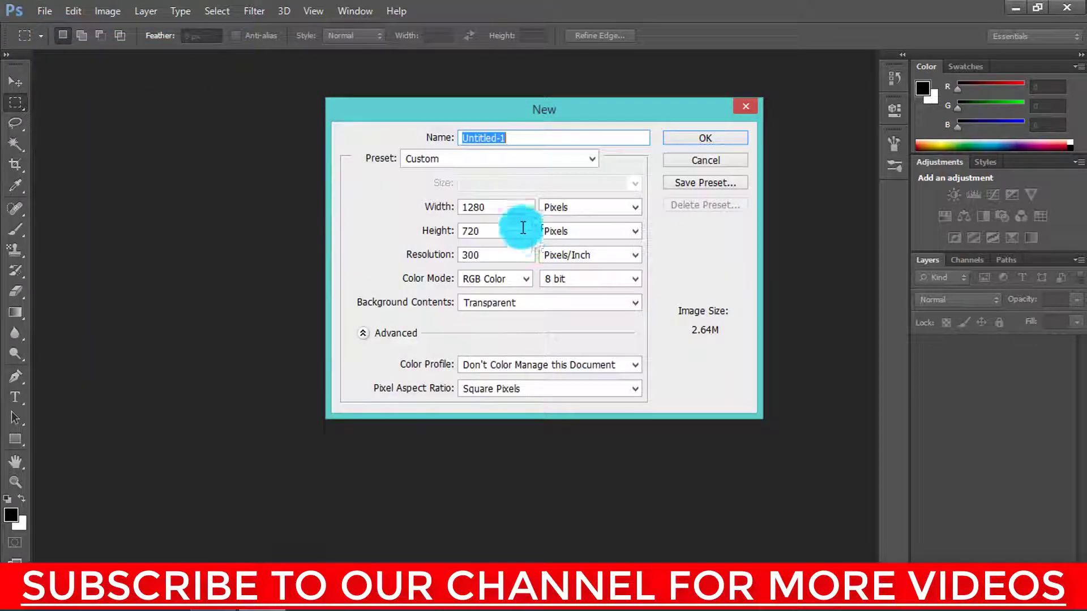
{"action": "left_click", "coordinate": [707, 138]}
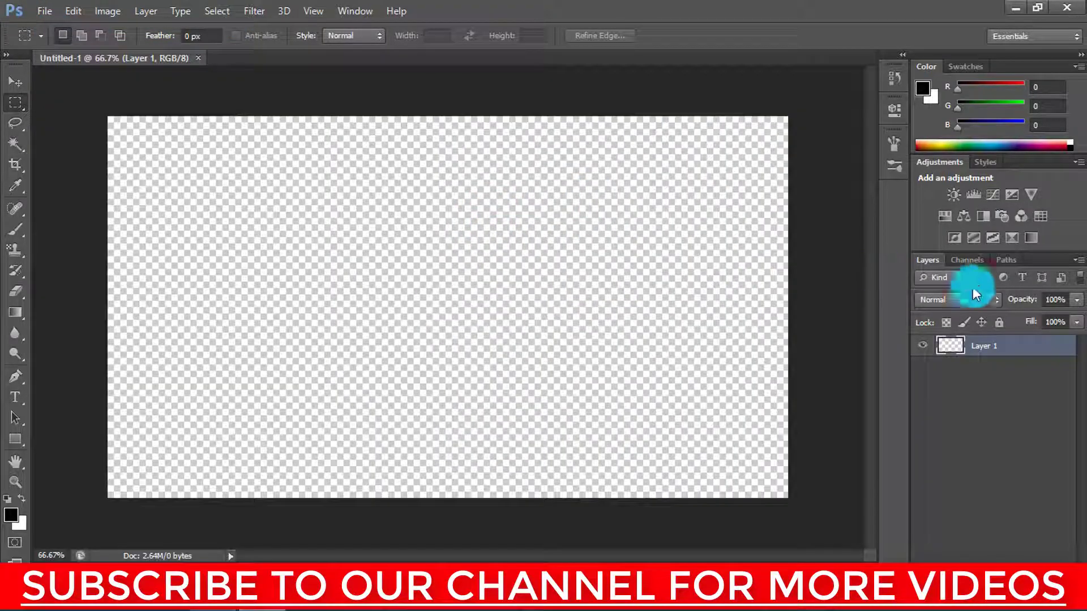
Open the white vignette image 1.jpg, dismissing the pixel aspect warning
{"action": "key", "text": "ctrl+o"}
{"action": "left_click", "coordinate": [278, 181]}
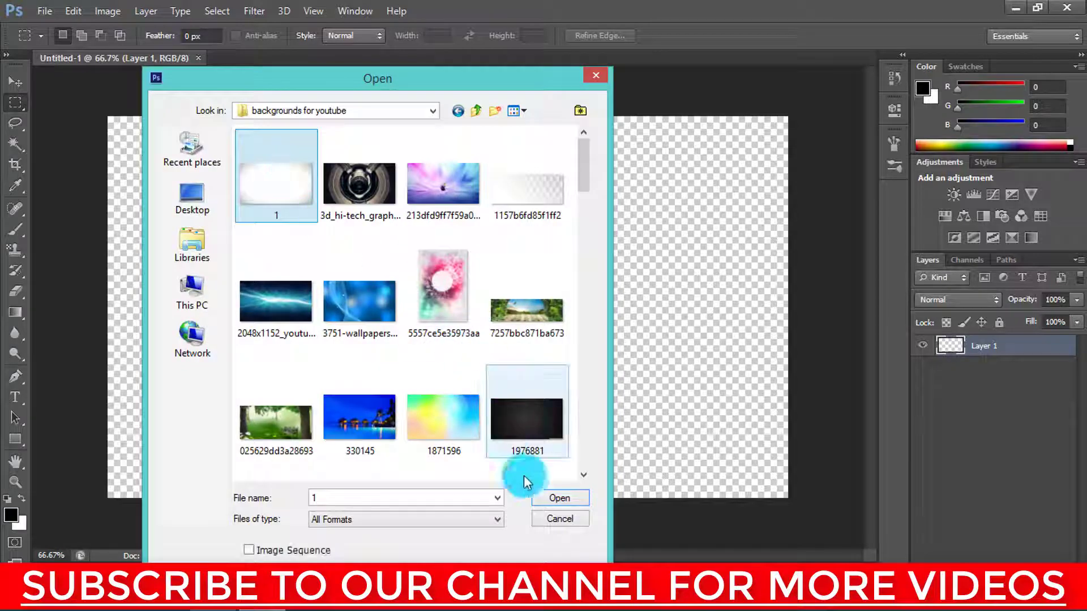
{"action": "left_click", "coordinate": [554, 497]}
{"action": "left_click", "coordinate": [547, 236]}
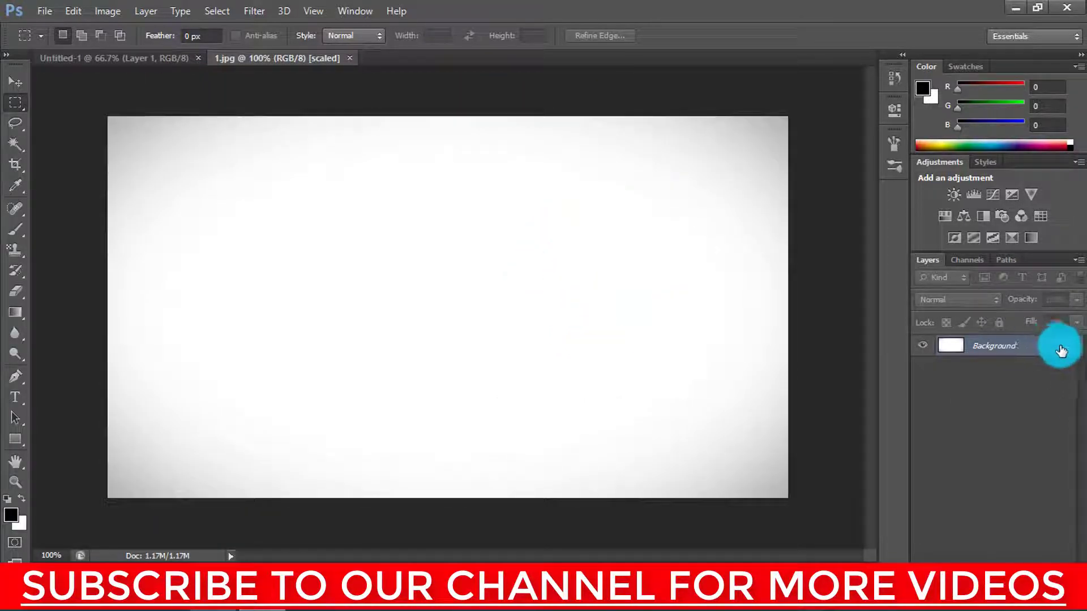
Convert the locked Background into Layer 0 and show the input language list
{"action": "double_click", "coordinate": [1061, 351]}
{"action": "left_click", "coordinate": [680, 187]}
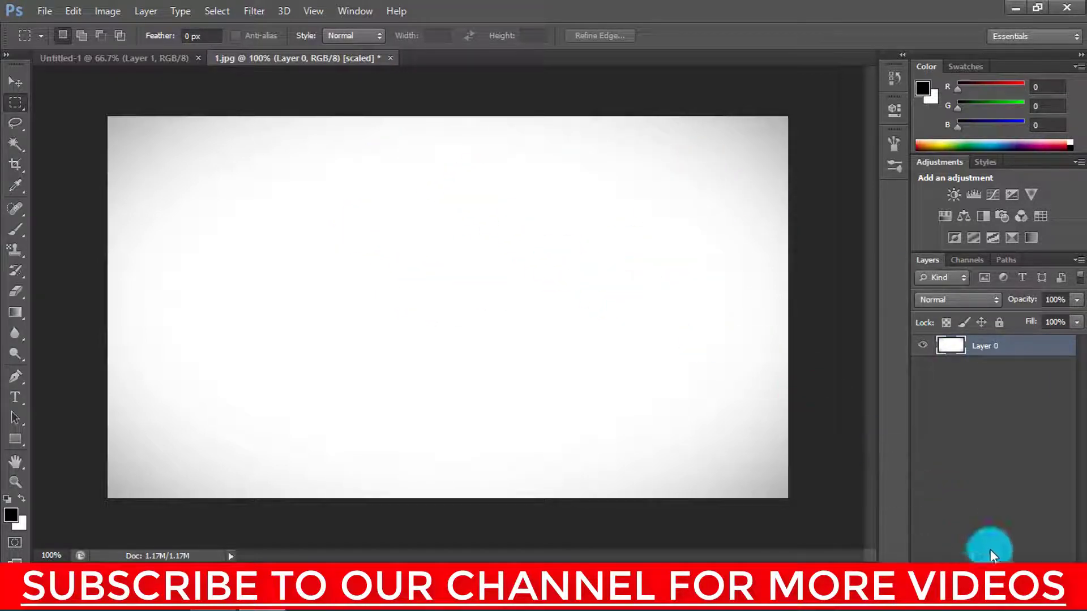
{"action": "left_click", "coordinate": [1008, 592]}
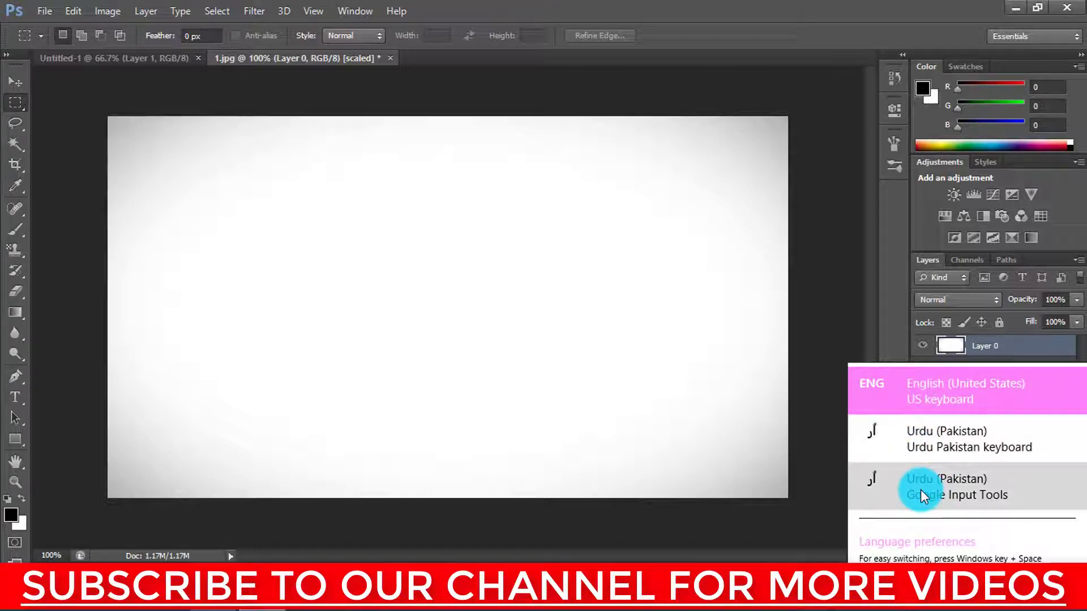
Switch input to Urdu Google Input Tools and start a text layer near the top right
{"action": "left_click", "coordinate": [939, 485]}
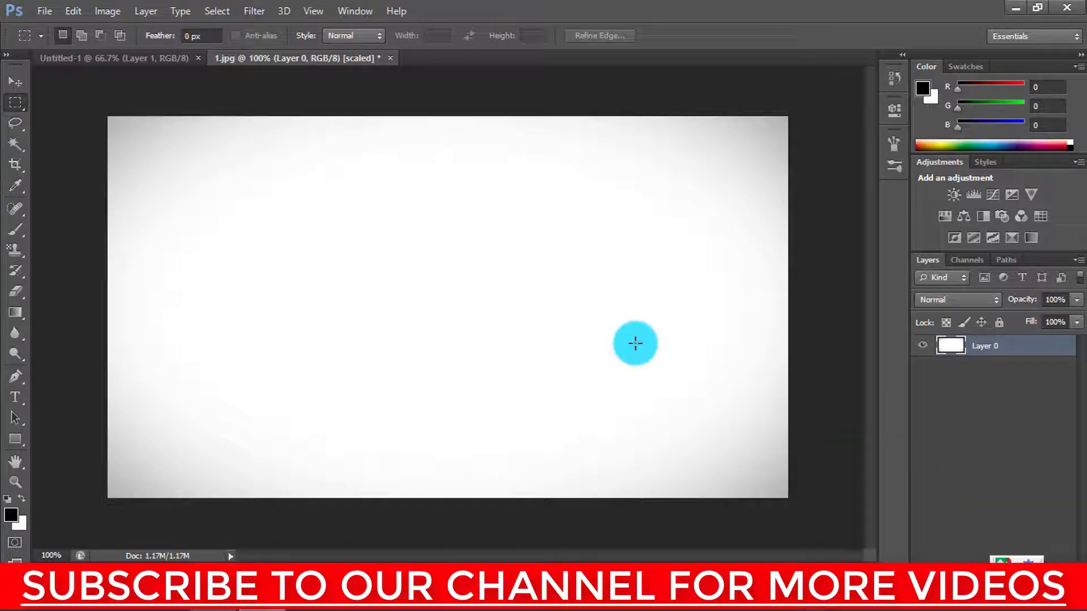
{"action": "left_click", "coordinate": [15, 398]}
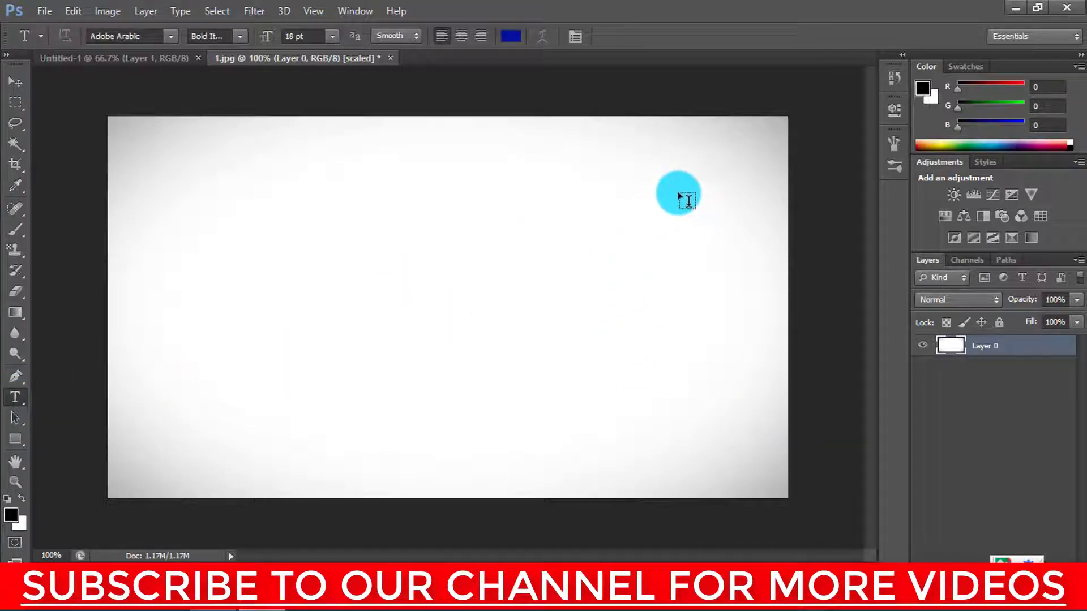
{"action": "left_click", "coordinate": [679, 194]}
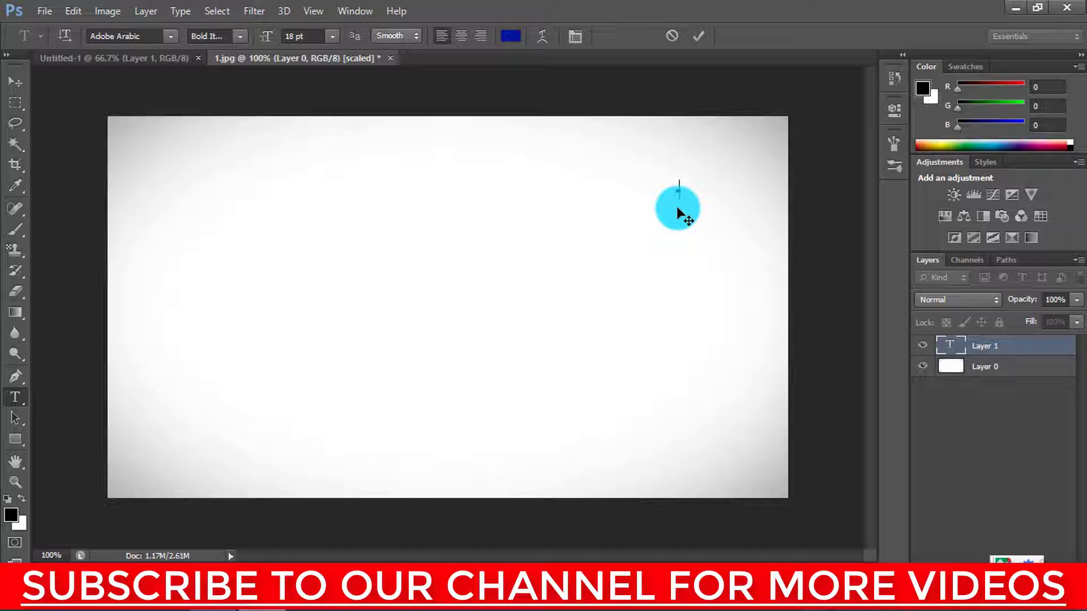
Type 'mobil ka liye behtreen software' as Urdu script and select the whole line
{"action": "type", "text": "mobil "}
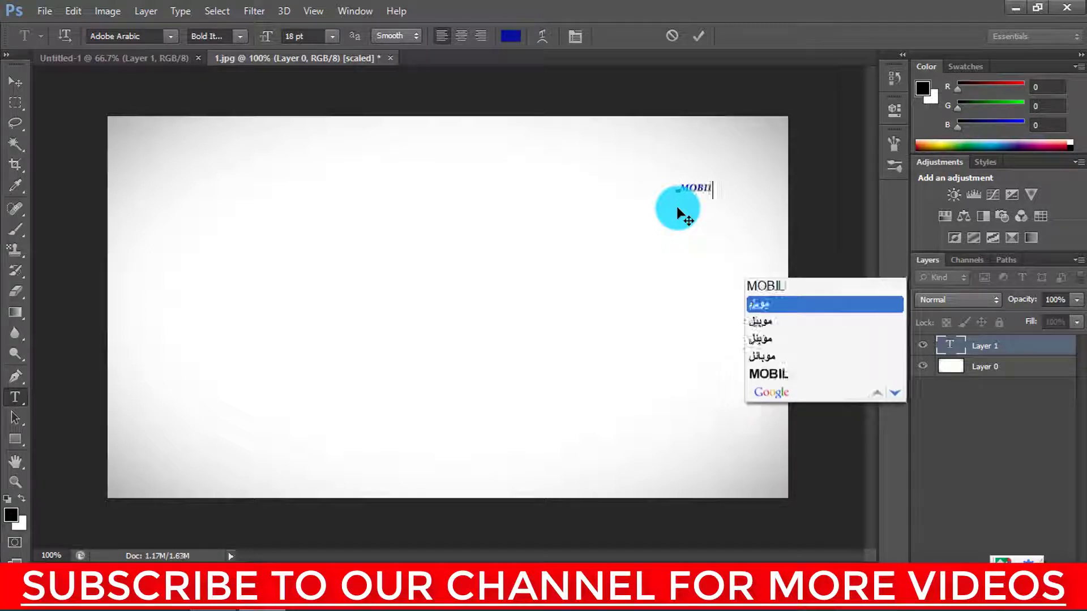
{"action": "type", "text": "ka liye "}
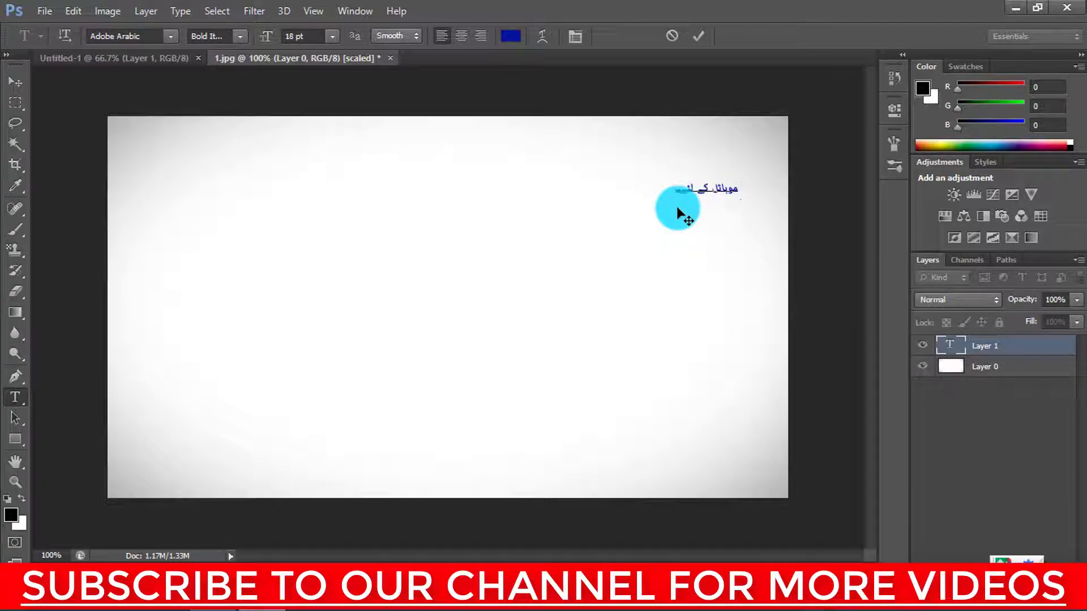
{"action": "type", "text": "behtreen SOFT"}
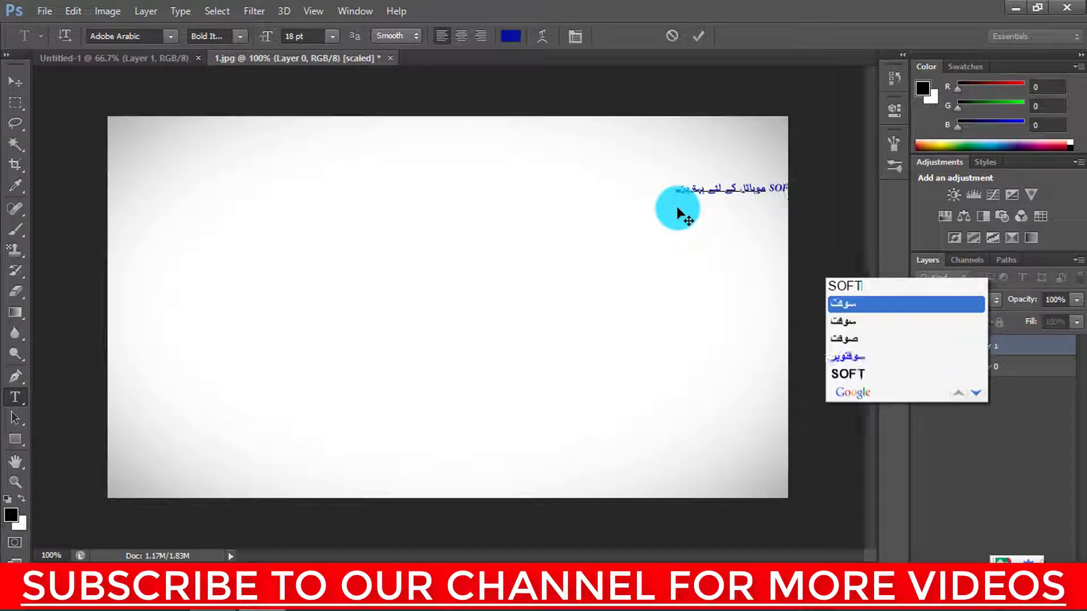
{"action": "type", "text": "WARE"}
{"action": "key", "text": "space"}
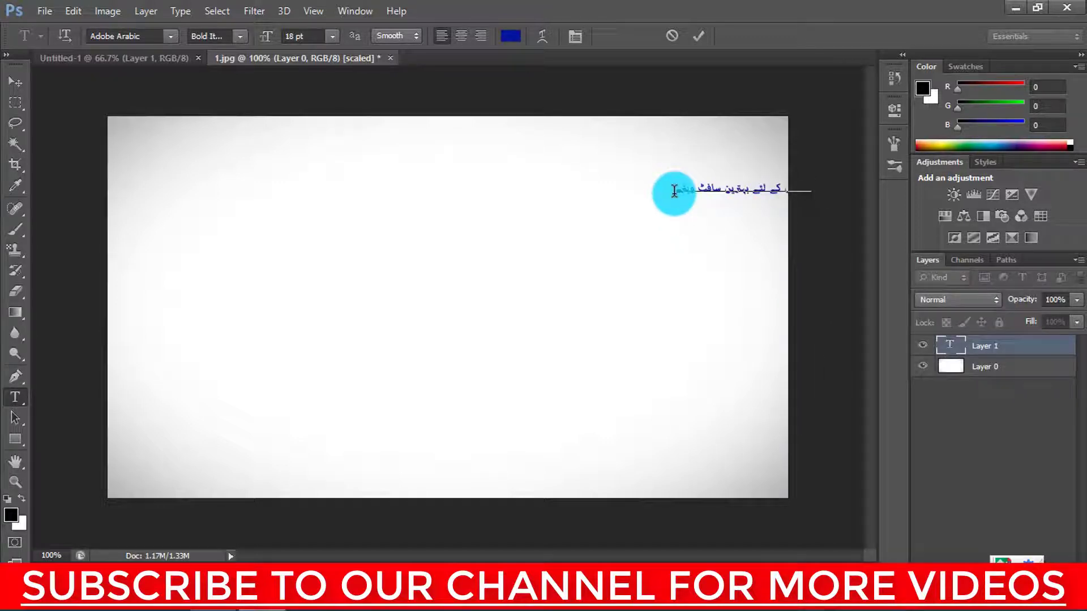
{"action": "triple_click", "coordinate": [816, 189]}
{"action": "left_click", "coordinate": [811, 190]}
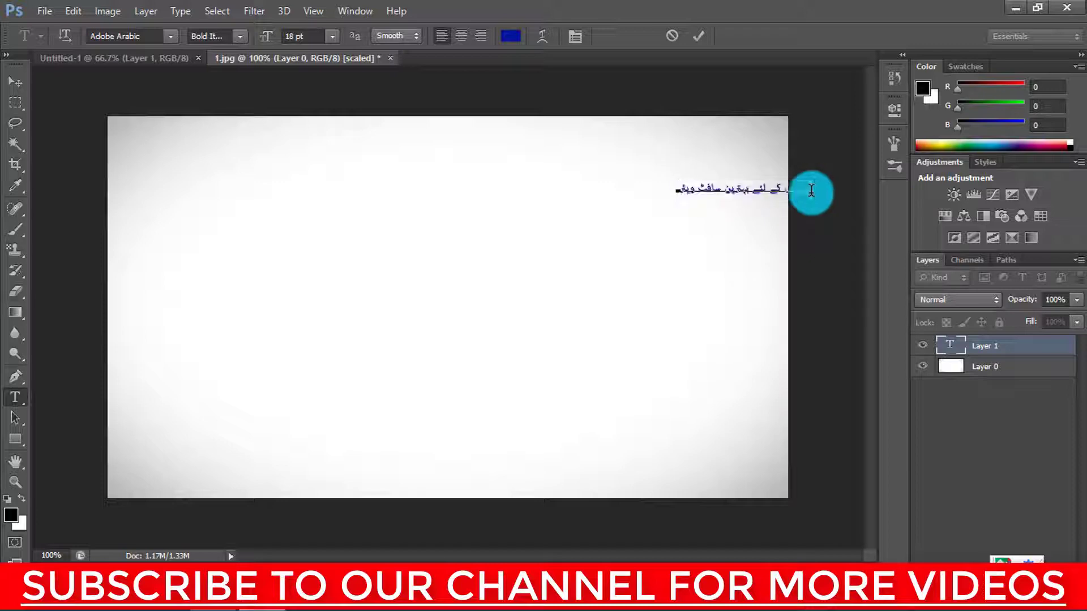
{"action": "triple_click", "coordinate": [809, 189]}
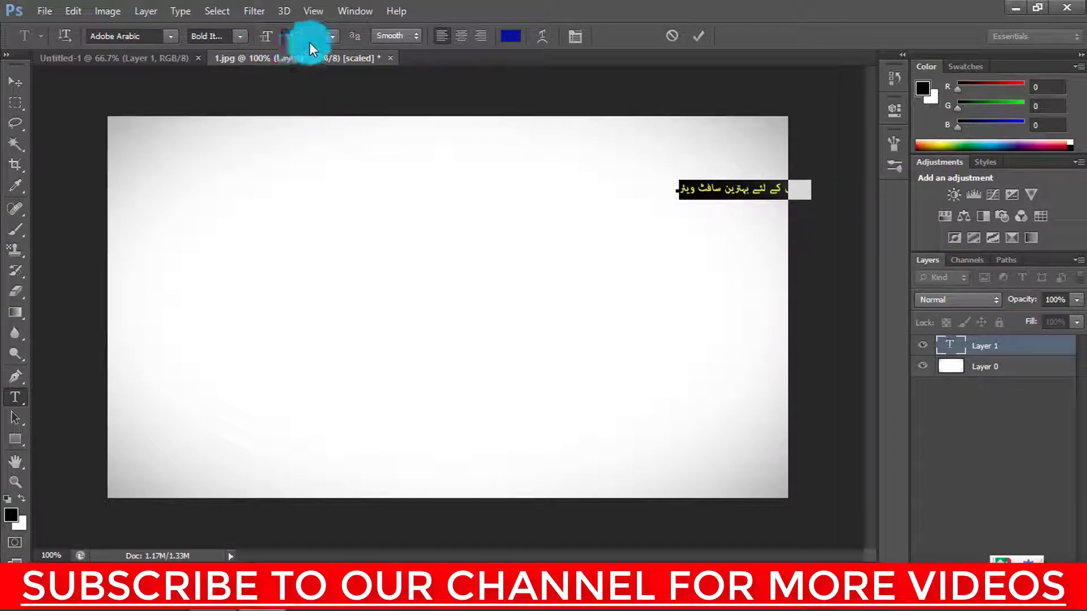
Resize the Urdu headline to 60 pt, centre it near the canvas top, and commit
{"action": "left_click", "coordinate": [333, 35]}
{"action": "left_click", "coordinate": [324, 254]}
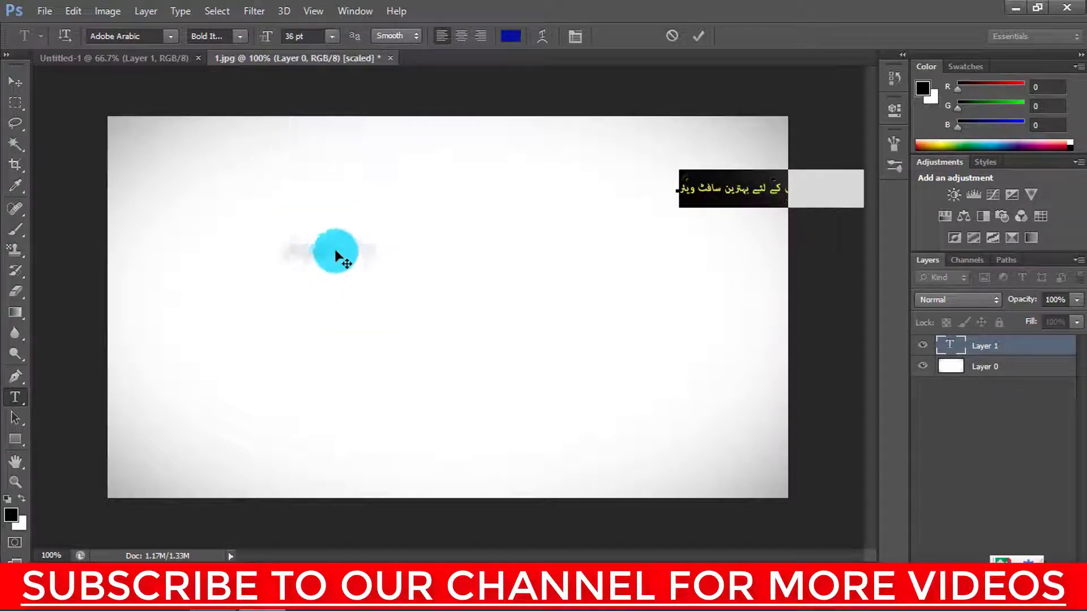
{"action": "left_click_drag", "start_coordinate": [518, 225], "coordinate": [335, 225]}
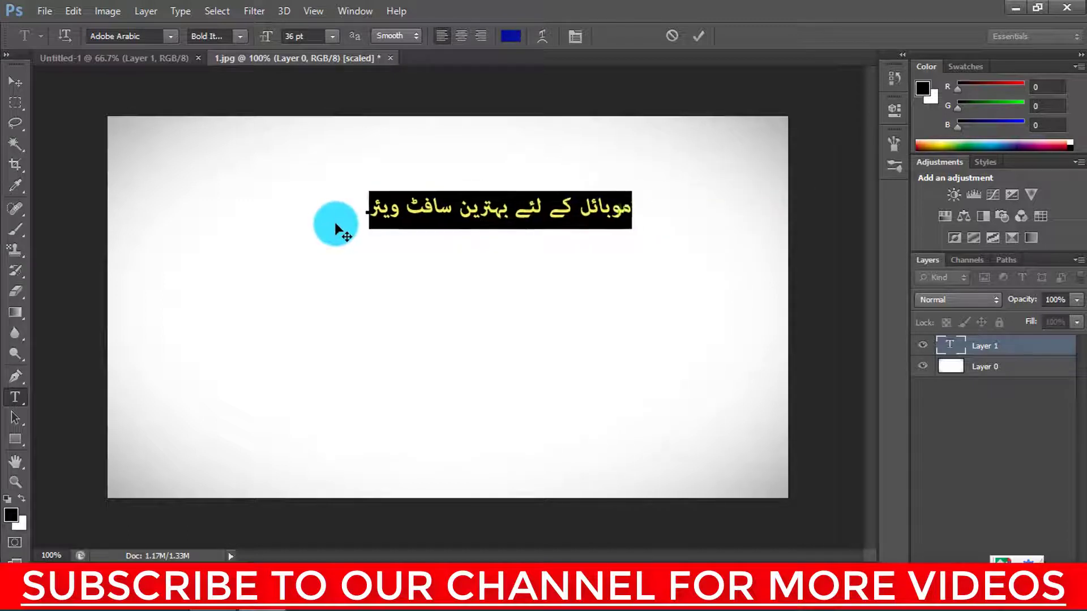
{"action": "left_click", "coordinate": [240, 36]}
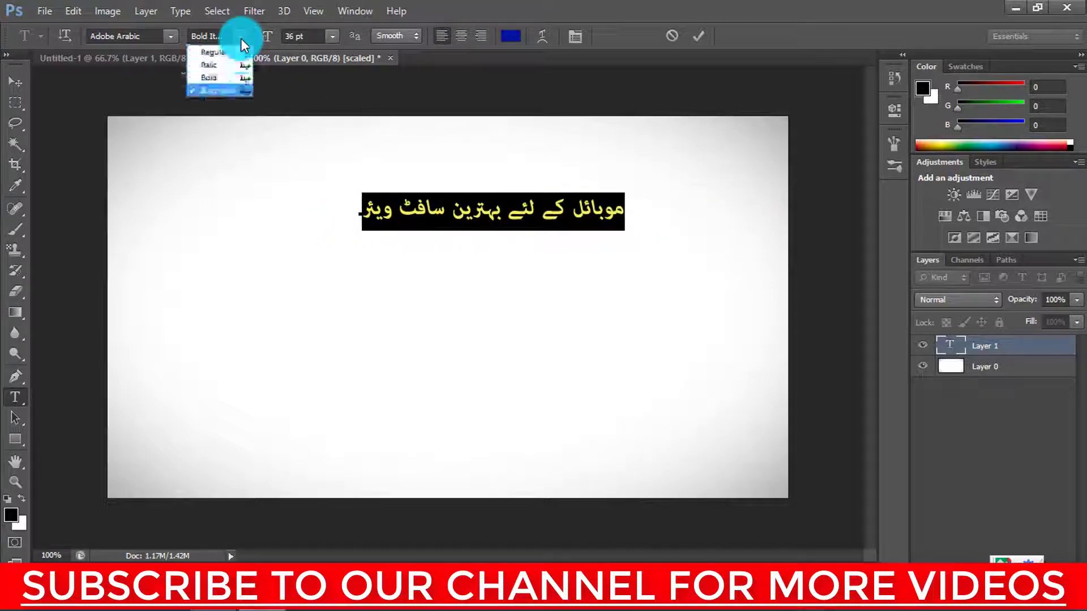
{"action": "left_click", "coordinate": [333, 36]}
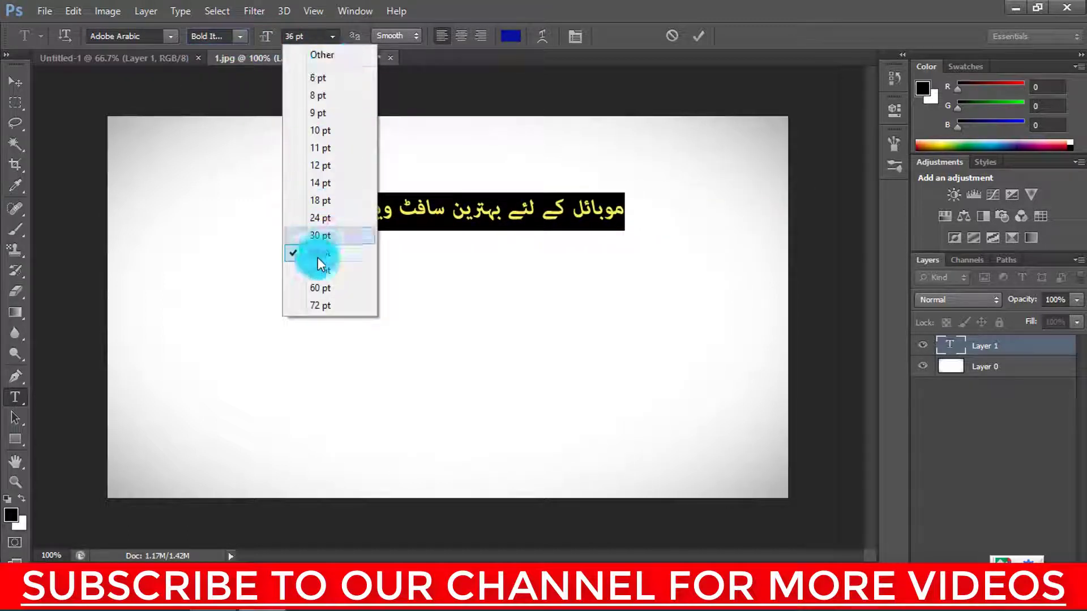
{"action": "left_click", "coordinate": [324, 285]}
{"action": "left_click_drag", "start_coordinate": [324, 290], "coordinate": [243, 243]}
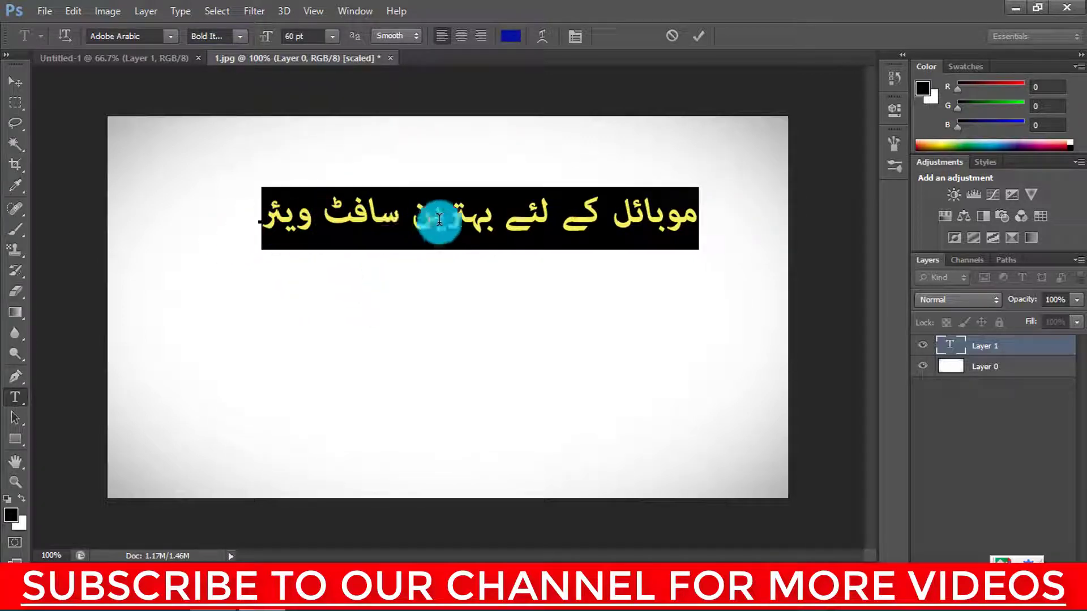
{"action": "left_click", "coordinate": [697, 40]}
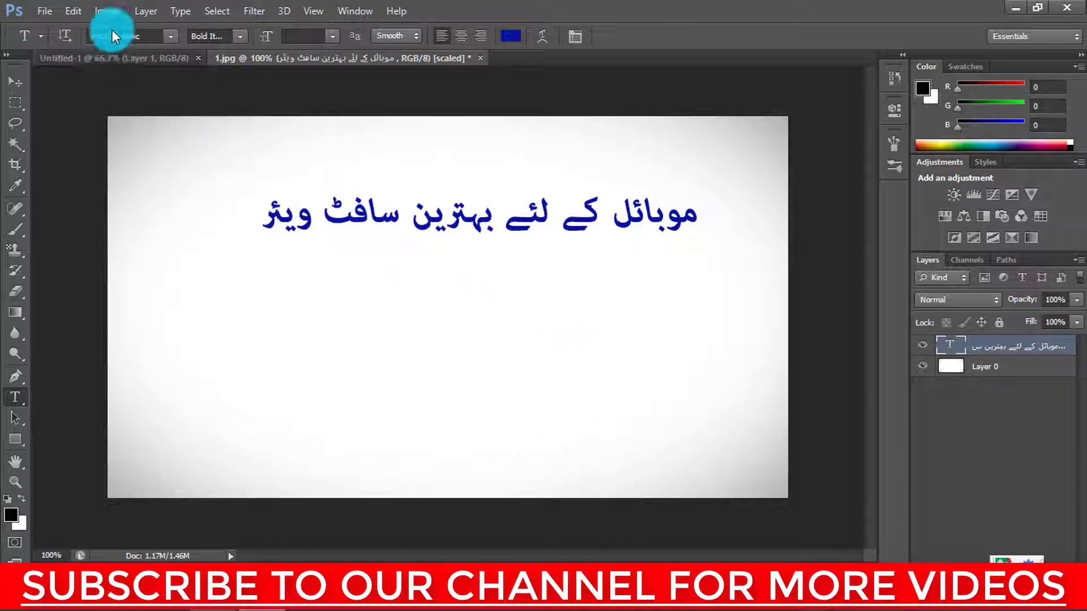
Switch the headline font to Arial, then scroll the font list to the NOORIN Urdu typefaces
{"action": "left_click", "coordinate": [170, 35]}
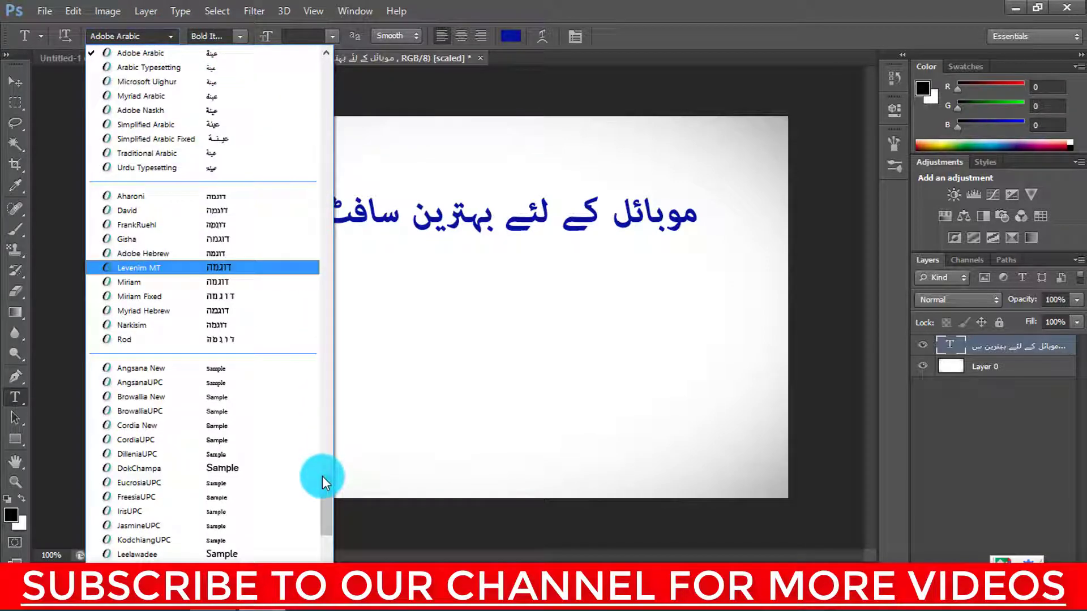
{"action": "left_click_drag", "start_coordinate": [322, 498], "coordinate": [330, 69]}
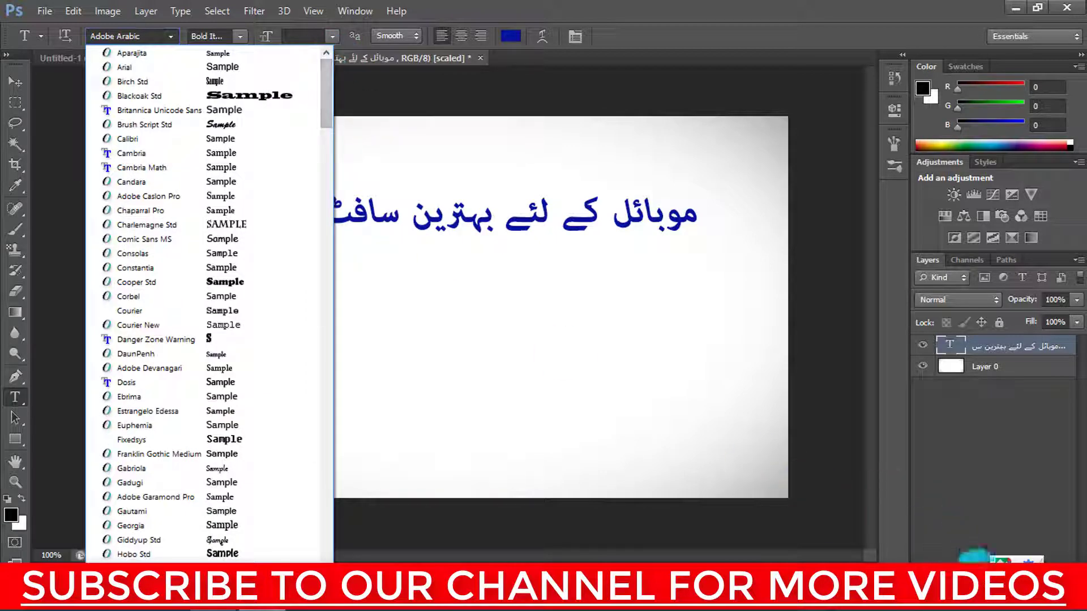
{"action": "left_click", "coordinate": [973, 558]}
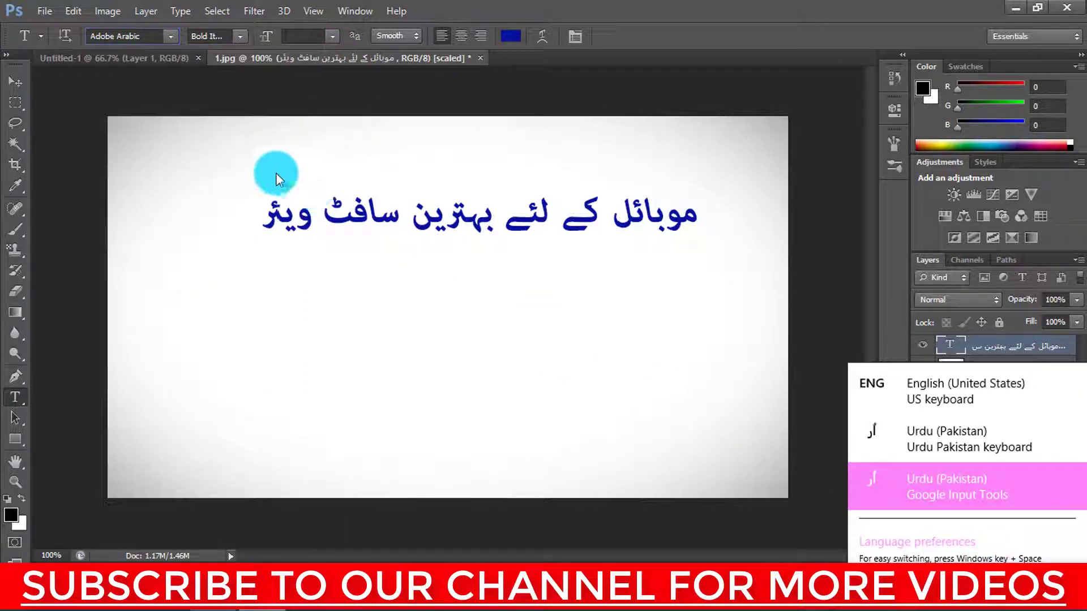
{"action": "left_click", "coordinate": [274, 223]}
{"action": "left_click", "coordinate": [169, 36]}
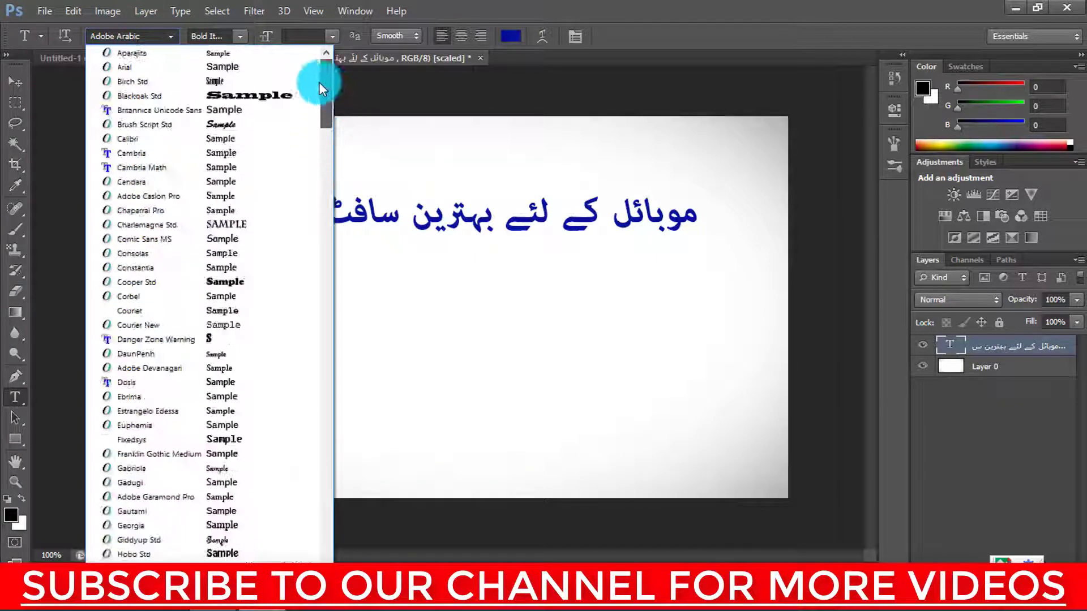
{"action": "left_click_drag", "start_coordinate": [324, 502], "coordinate": [319, 83]}
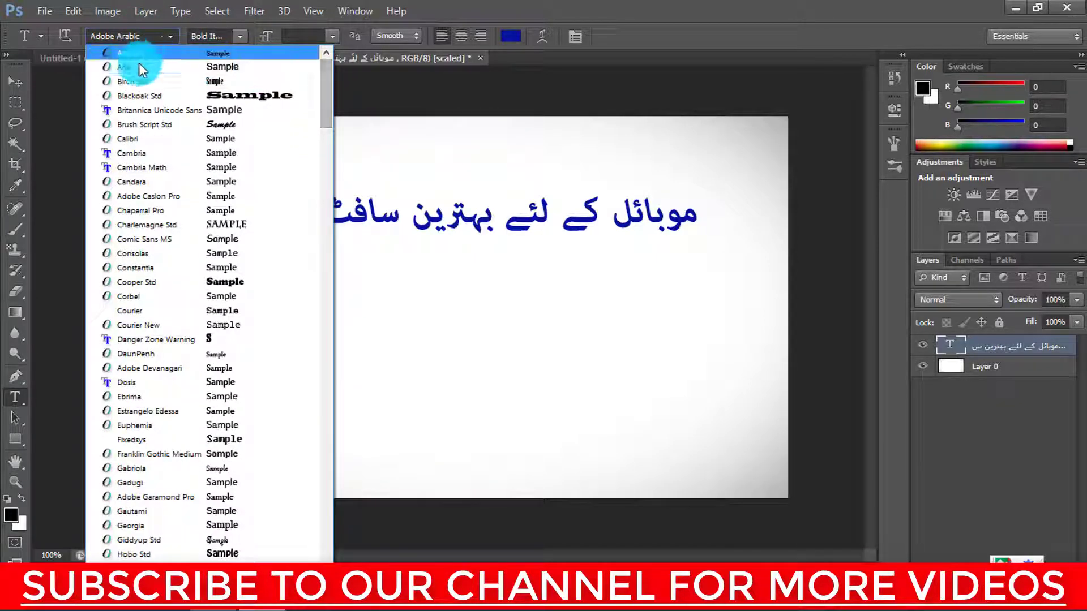
{"action": "left_click", "coordinate": [189, 70]}
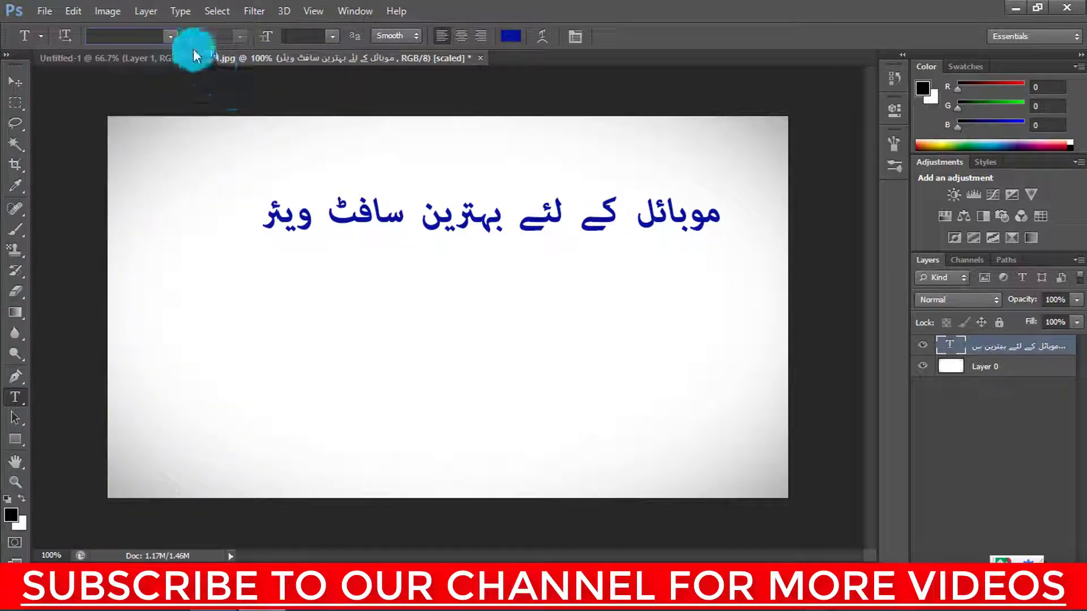
{"action": "left_click", "coordinate": [172, 37]}
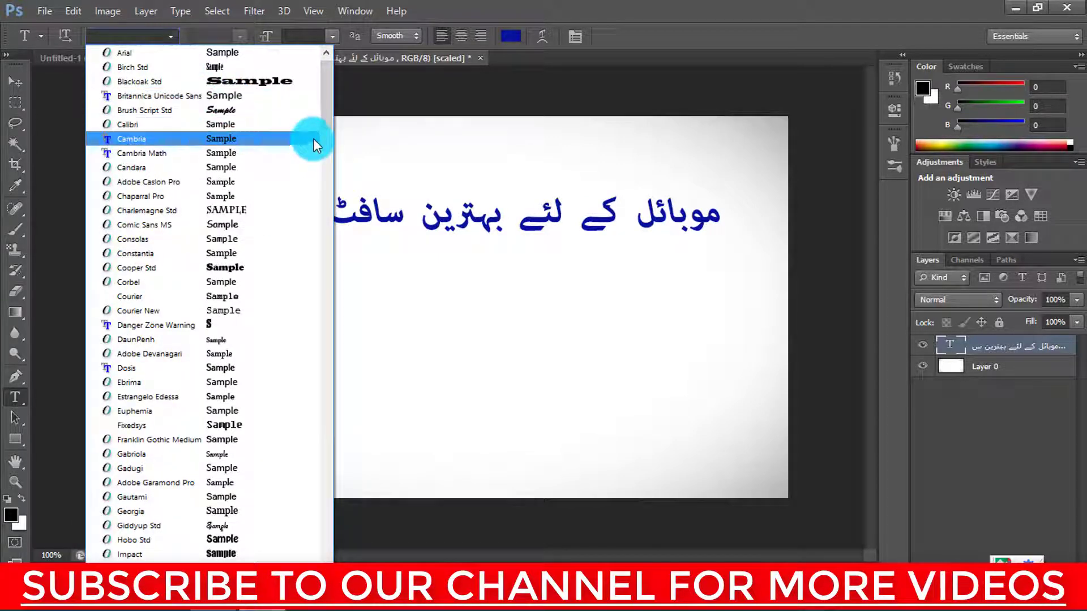
{"action": "left_click_drag", "start_coordinate": [328, 127], "coordinate": [329, 229]}
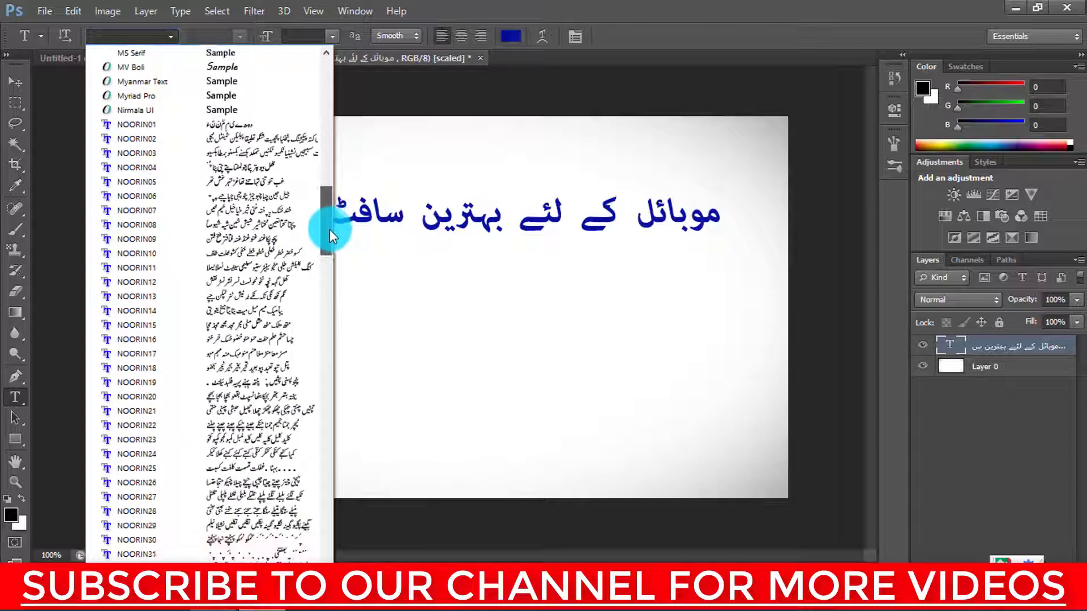